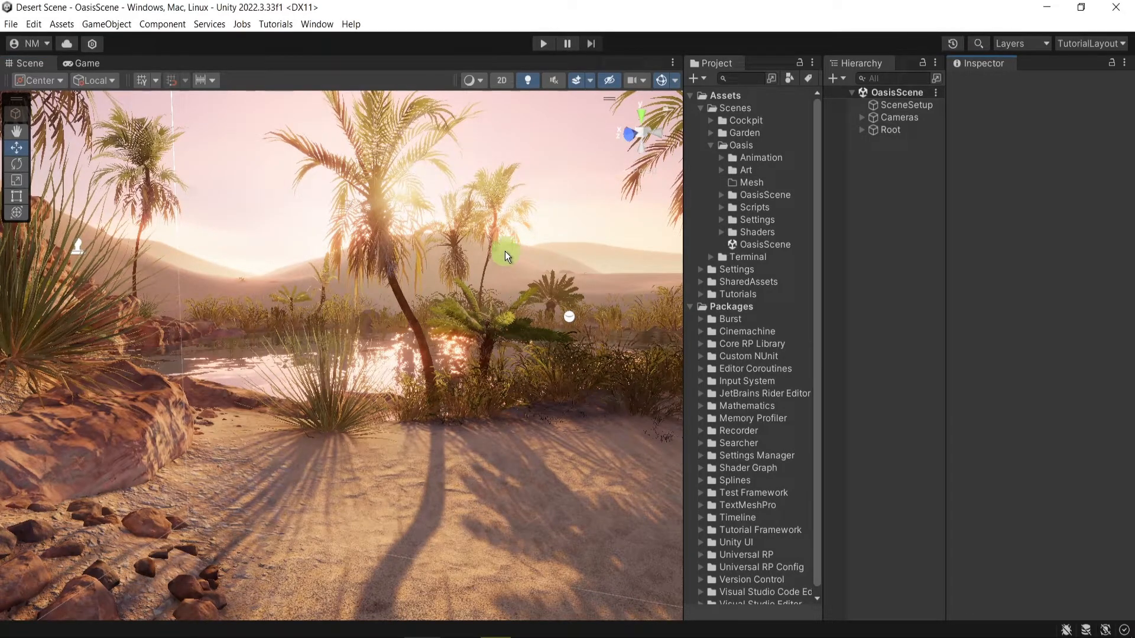
# Import the Octopus_toy 3D file from the New folder in File Explorer into the Oasis Mesh folder and select the imported asset.
pyautogui.click(202, 637)
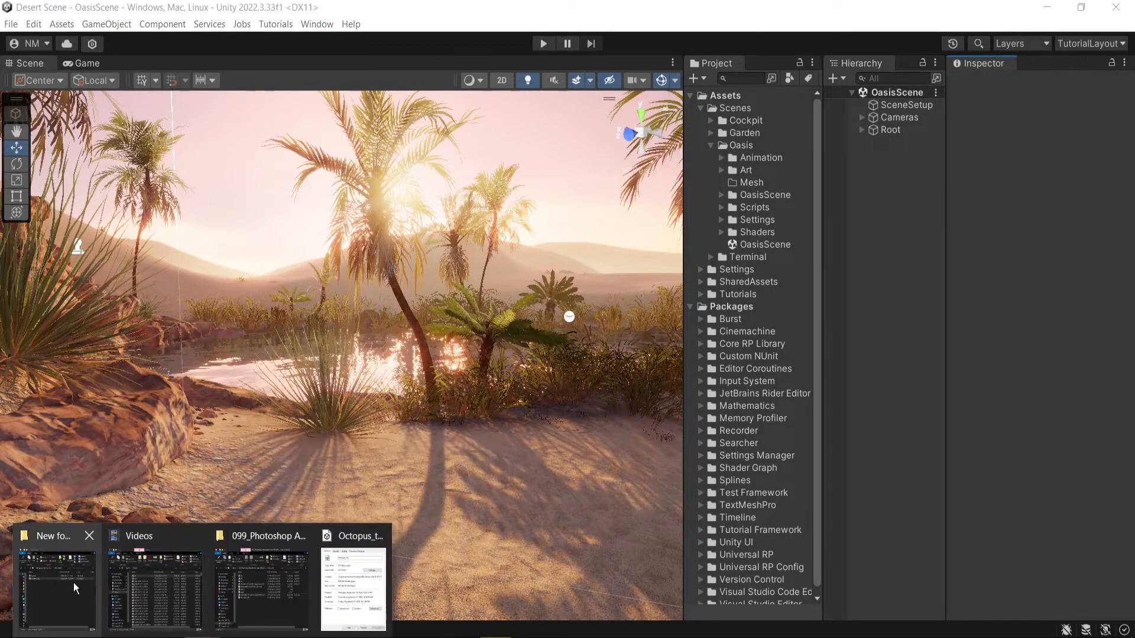
pyautogui.click(73, 583)
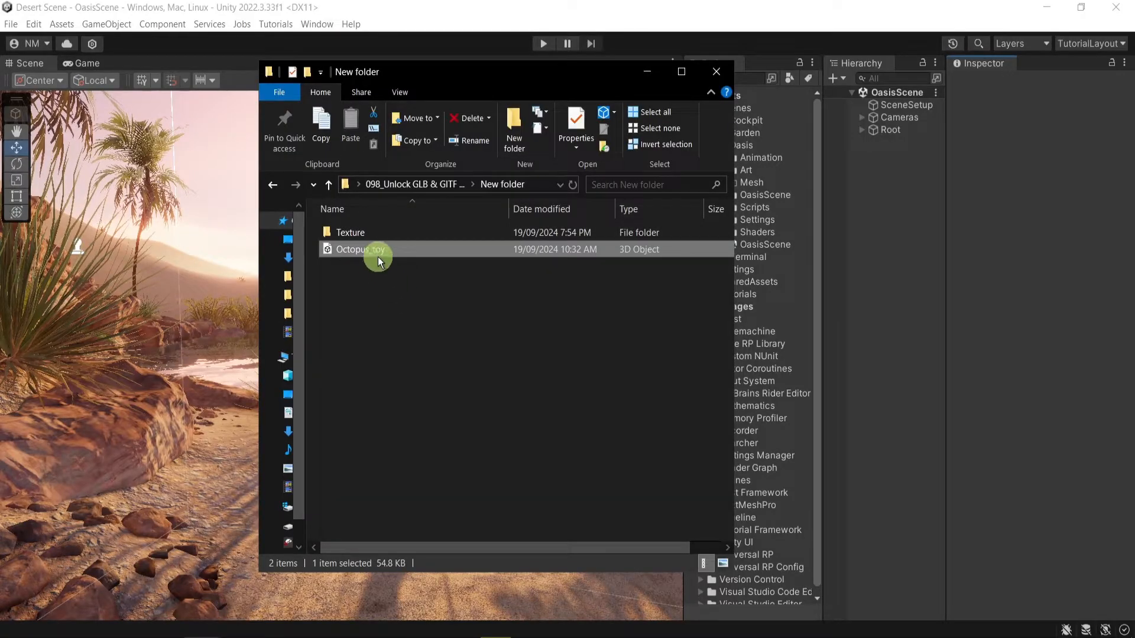
pyautogui.moveTo(368, 250); pyautogui.dragTo(746, 189)
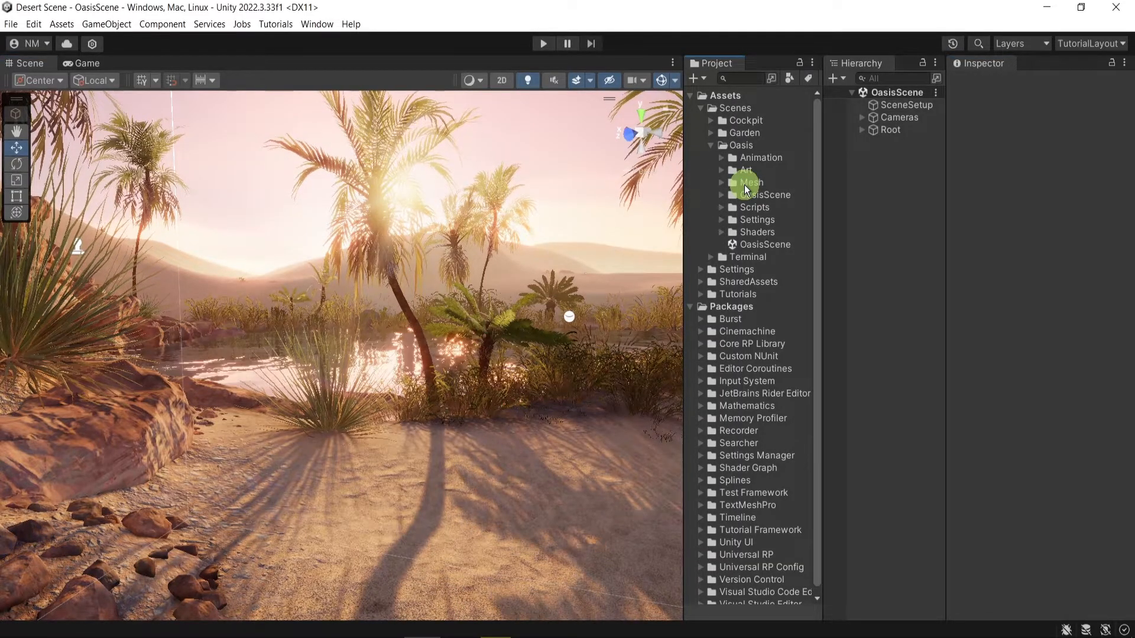
pyautogui.click(722, 182)
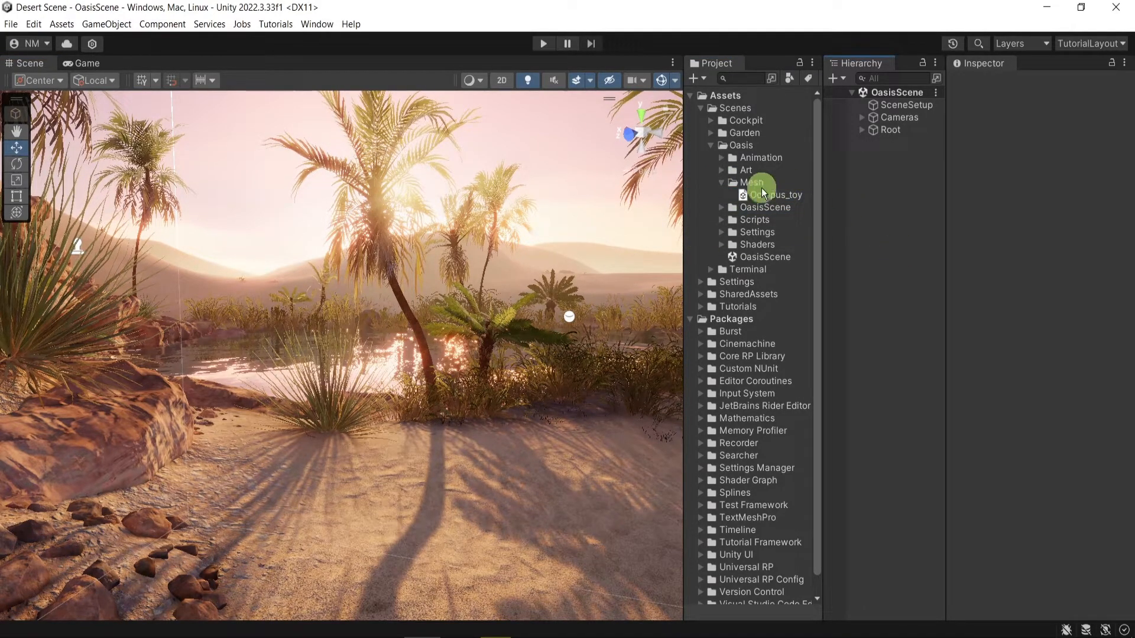
pyautogui.moveTo(762, 198)
pyautogui.mouseDown()
pyautogui.moveTo(926, 201)
pyautogui.moveTo(747, 203)
pyautogui.moveTo(751, 188)
pyautogui.moveTo(460, 515)
pyautogui.moveTo(761, 190)
pyautogui.moveTo(886, 161)
pyautogui.moveTo(750, 188)
pyautogui.moveTo(769, 195)
pyautogui.mouseUp()
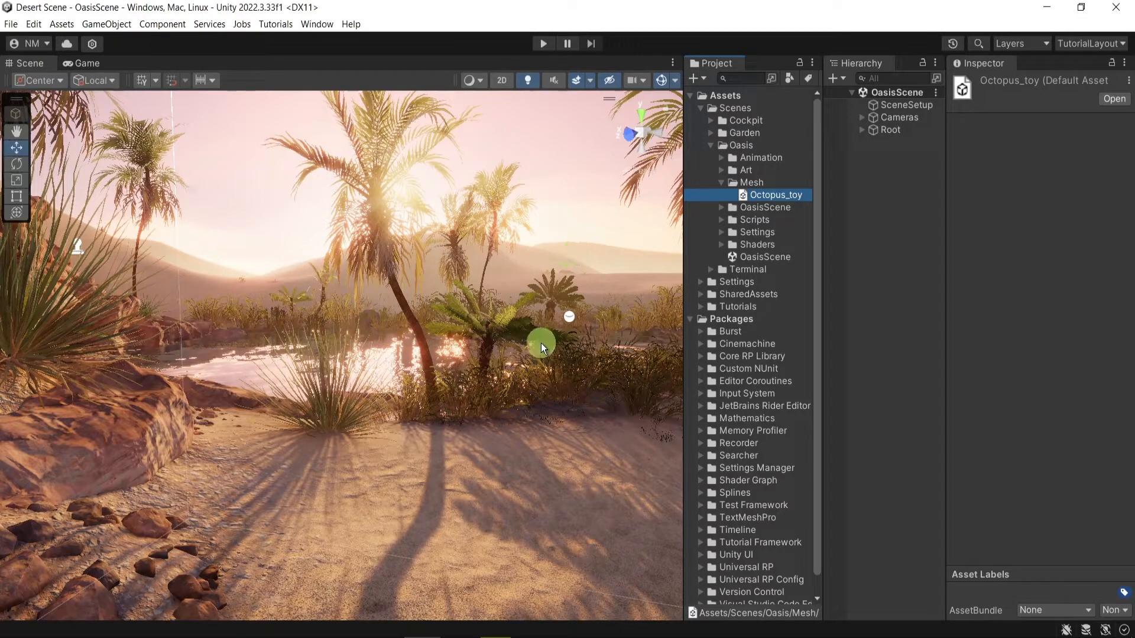
pyautogui.moveTo(539, 423); pyautogui.dragTo(540, 458, button='right')
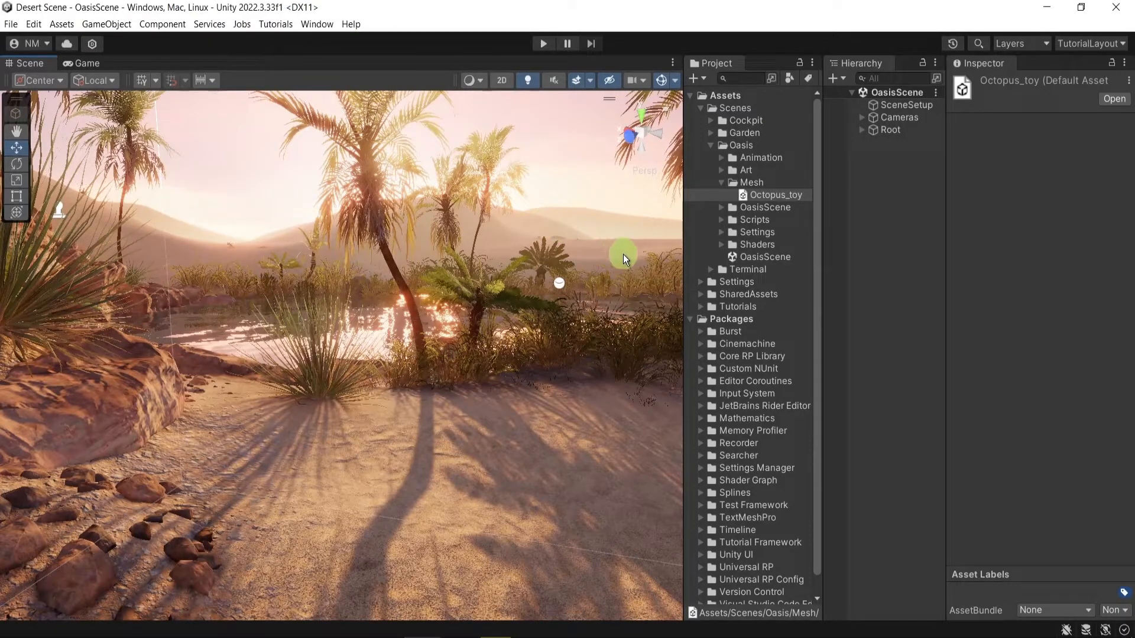
# Open the Package Manager and start adding a package by name.
pyautogui.click(317, 26)
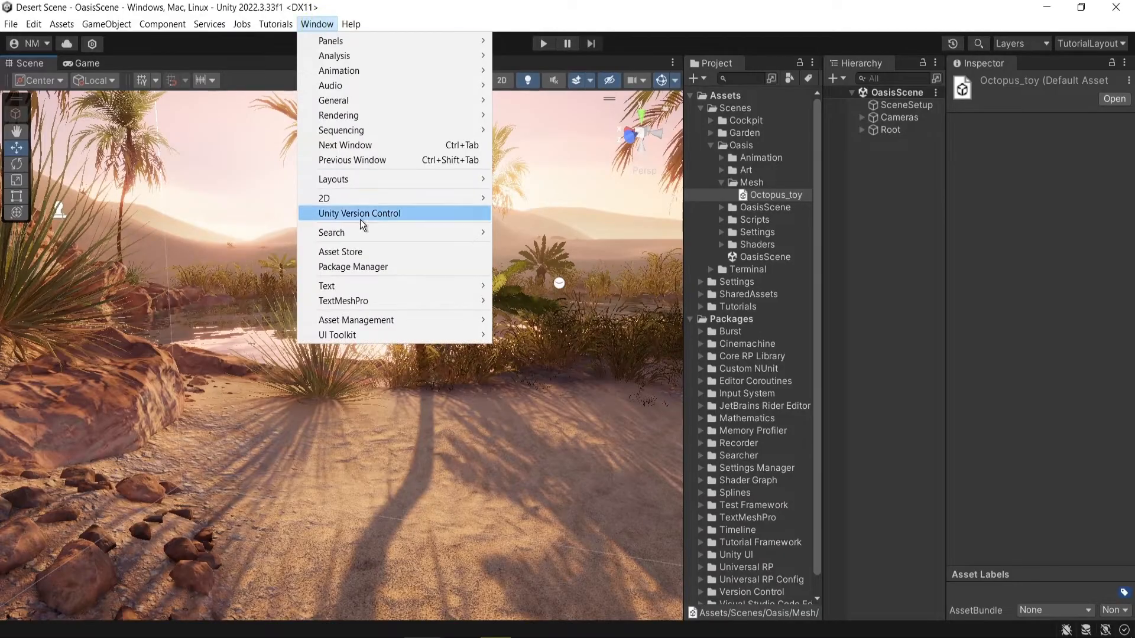
pyautogui.click(352, 269)
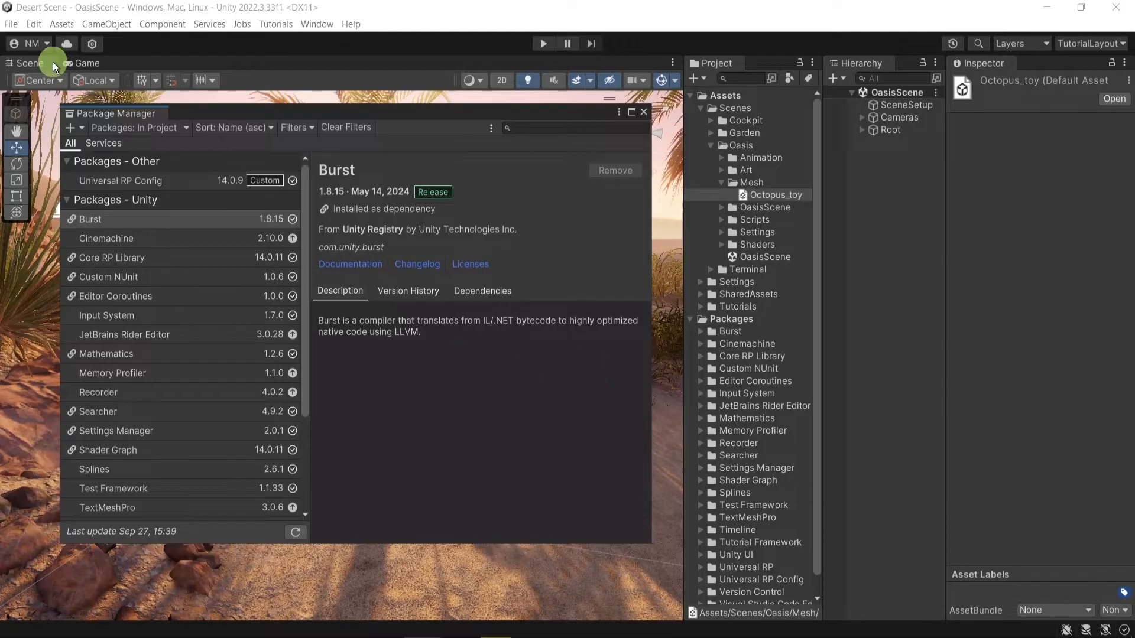
pyautogui.click(82, 128)
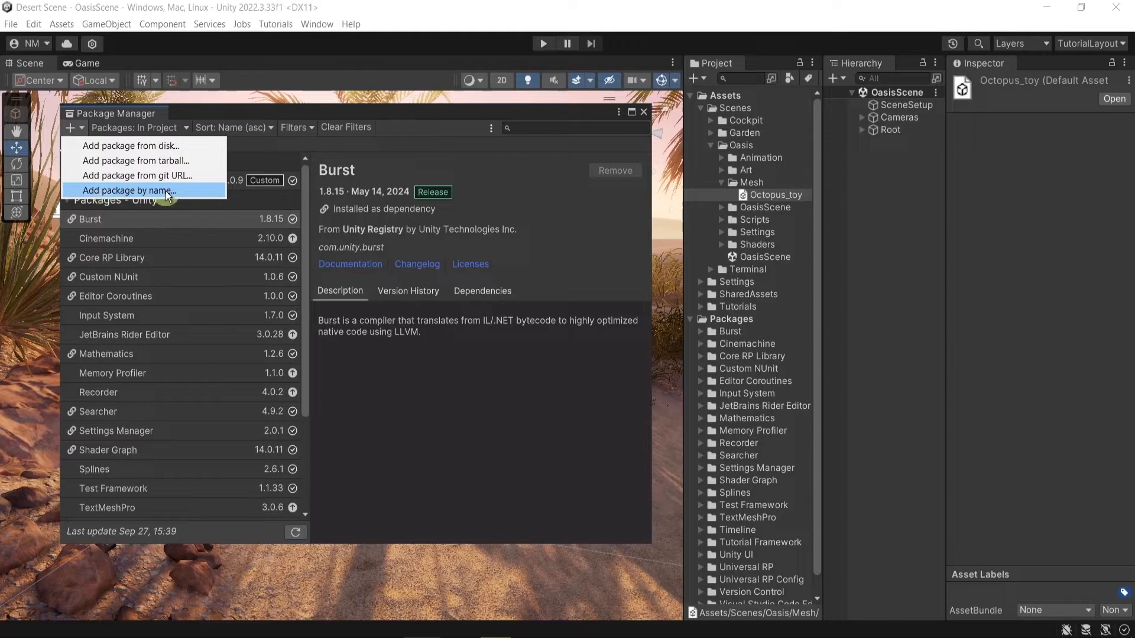
pyautogui.click(158, 190)
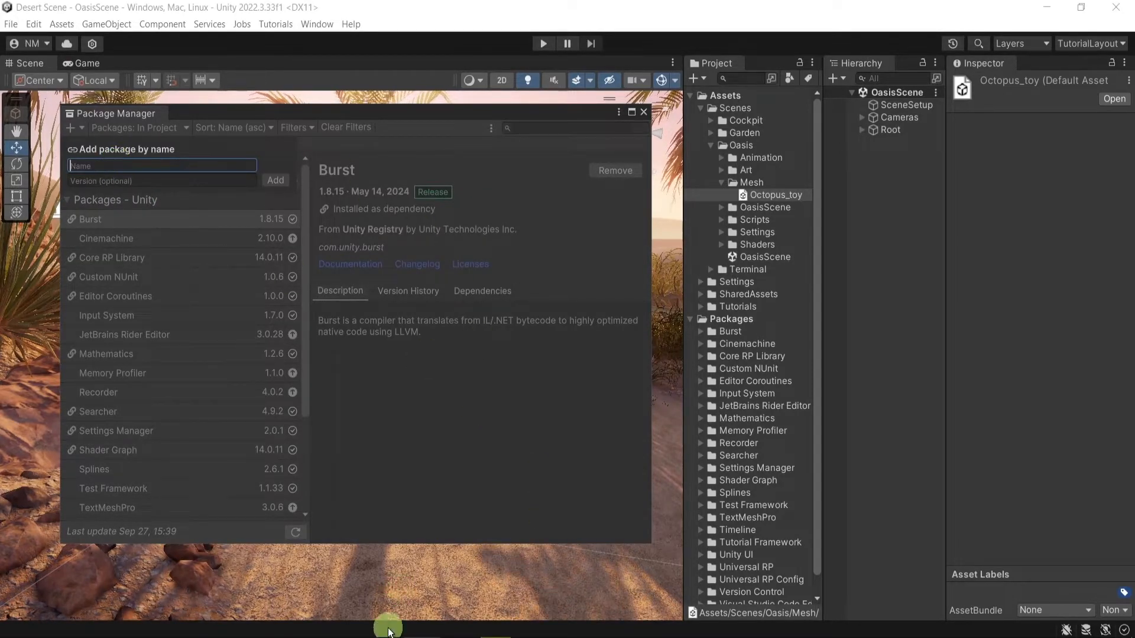
# Switch to Notepad and copy the package name com.unity.cloud.gltfast.
pyautogui.click(388, 629)
pyautogui.click(689, 252)
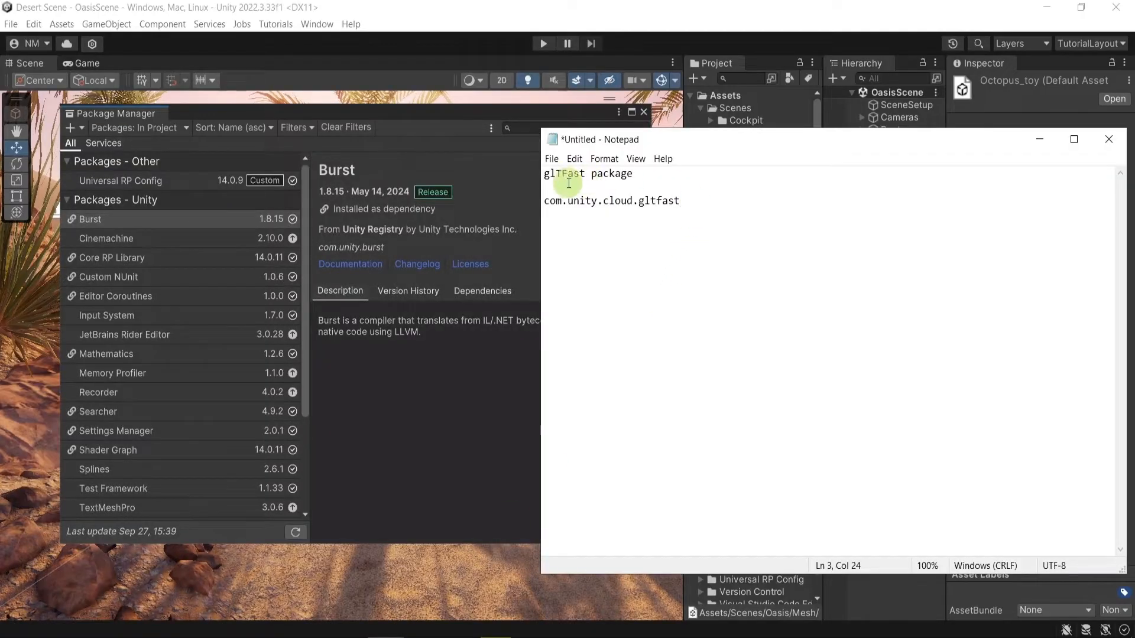
pyautogui.moveTo(697, 201); pyautogui.dragTo(544, 201)
pyautogui.hotkey('ctrl', 'c')
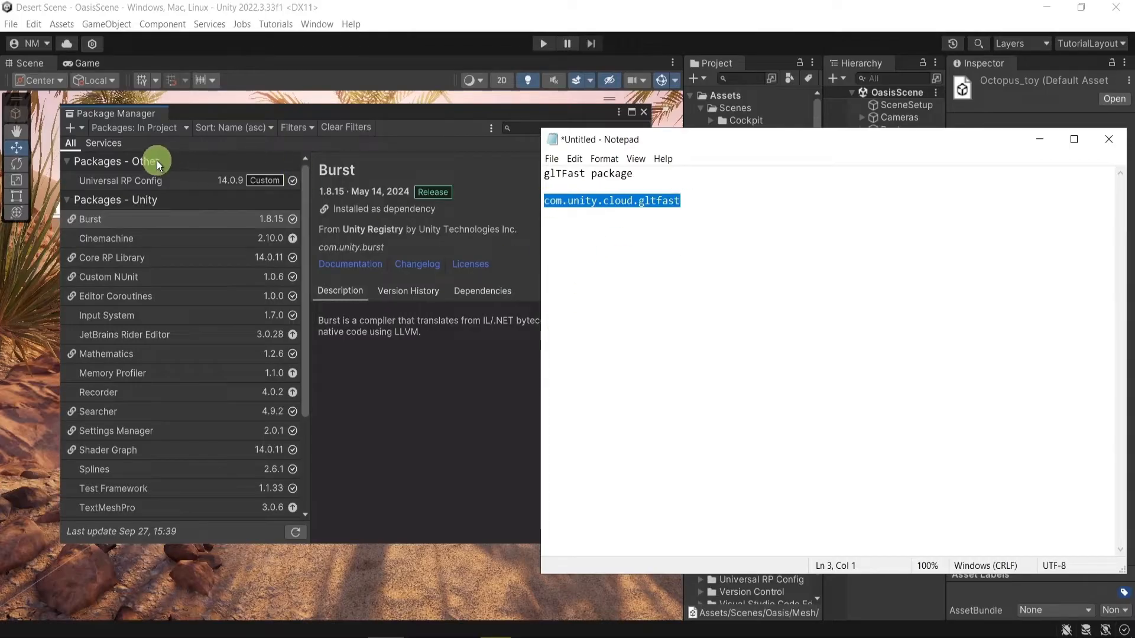
# Add the package com.unity.cloud.gltfast by name in the Package Manager and close the Package Manager.
pyautogui.click(79, 129)
pyautogui.click(104, 188)
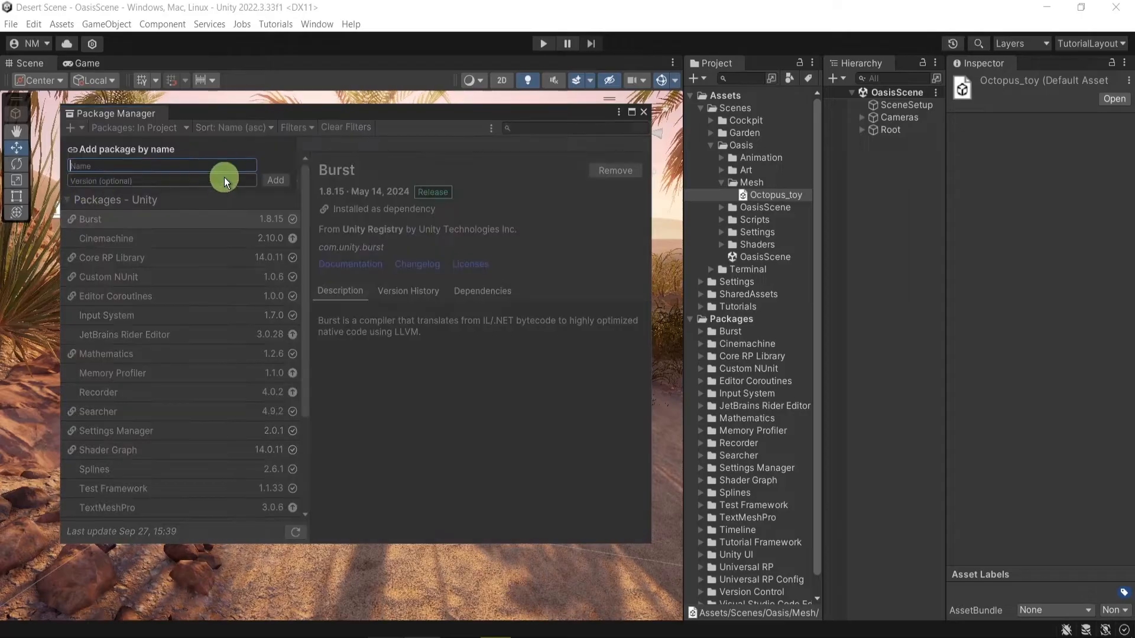
pyautogui.hotkey('ctrl', 'v')
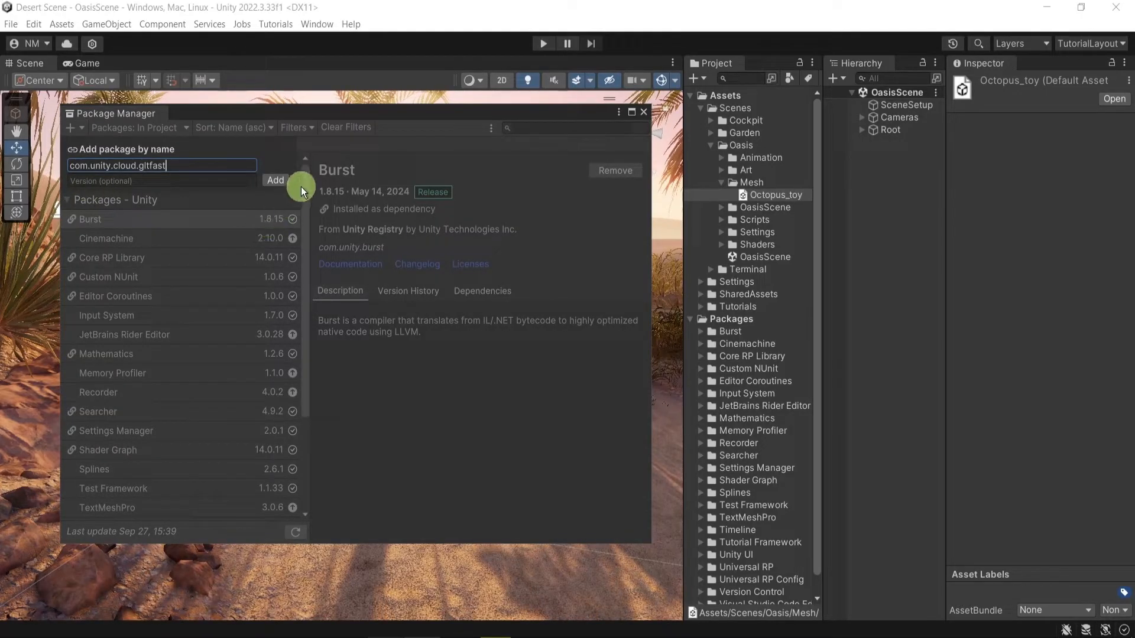
pyautogui.click(285, 180)
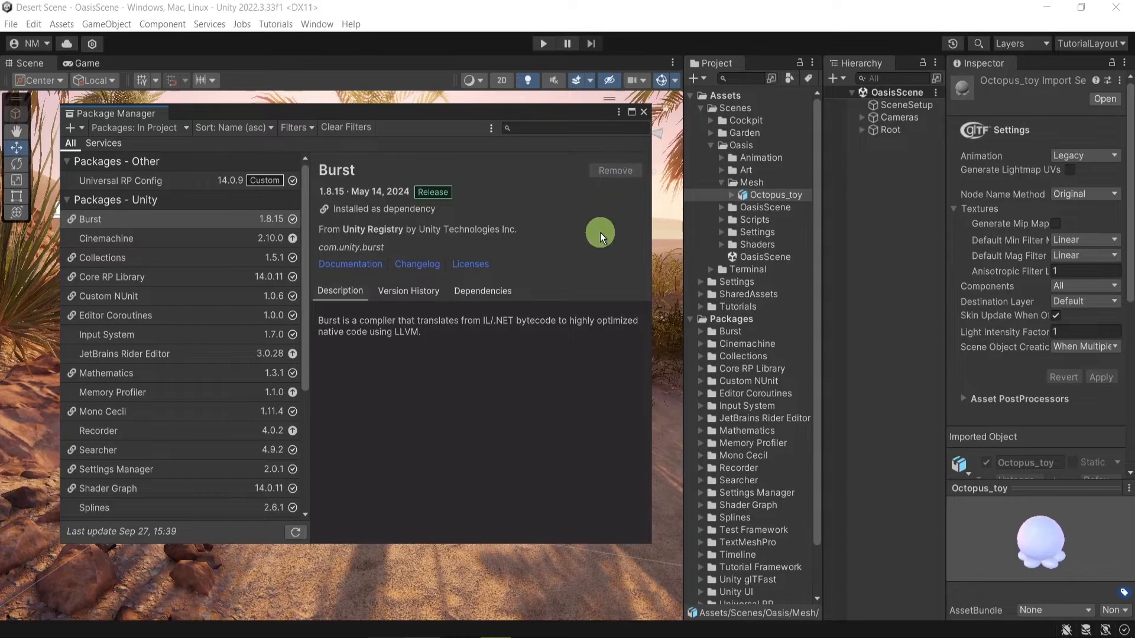
pyautogui.click(644, 114)
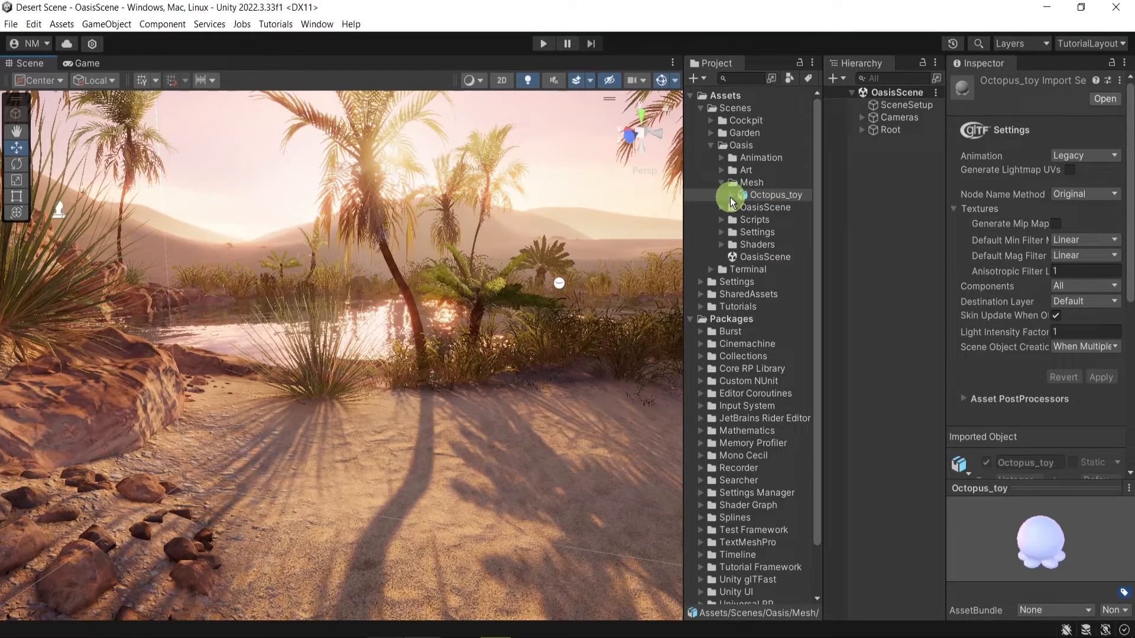
# Import the Texture folder from File Explorer into the Oasis Mesh folder and select the Octopus_toy asset.
pyautogui.click(106, 570)
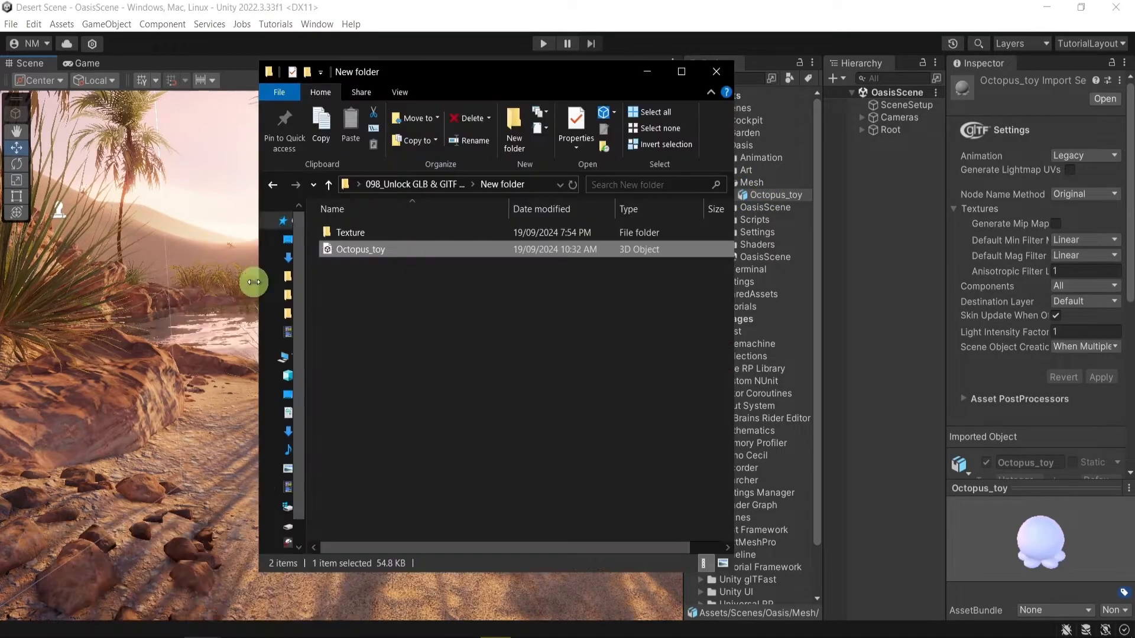
pyautogui.moveTo(353, 234); pyautogui.dragTo(744, 187)
pyautogui.click(761, 210)
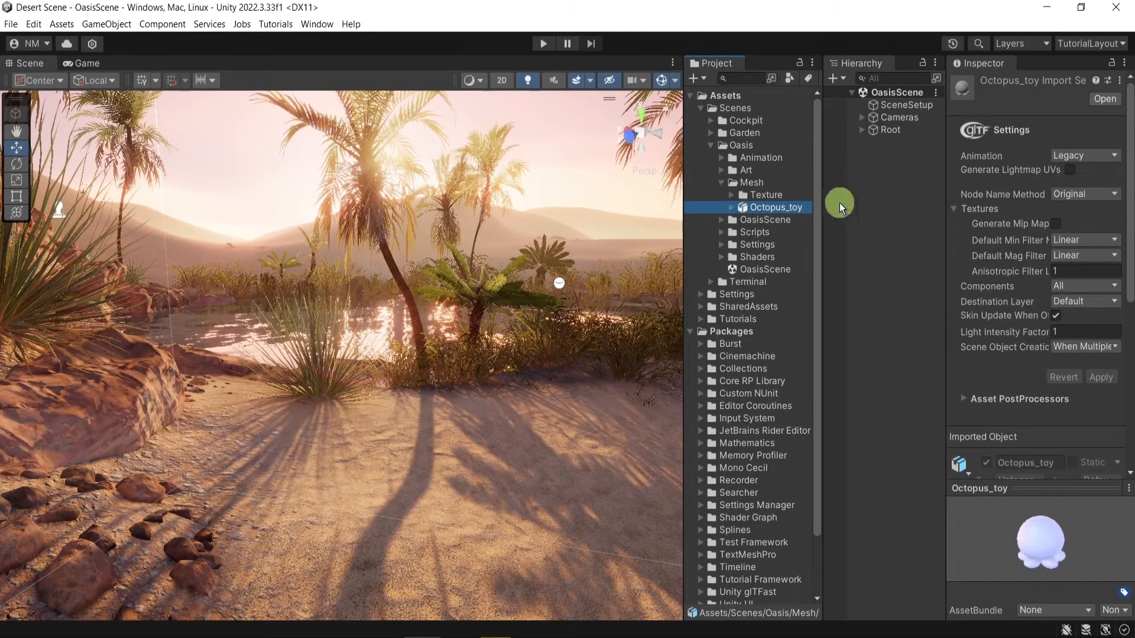
# Create a new material in the Oasis Mesh folder.
pyautogui.rightClick(752, 185)
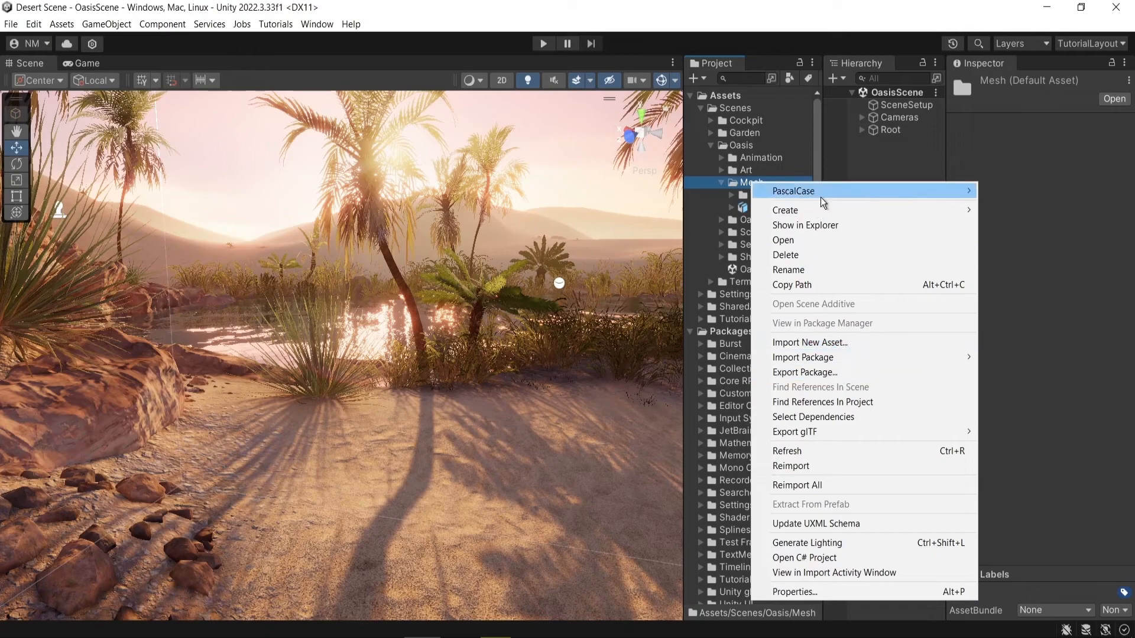
pyautogui.moveTo(814, 216)
pyautogui.click(649, 337)
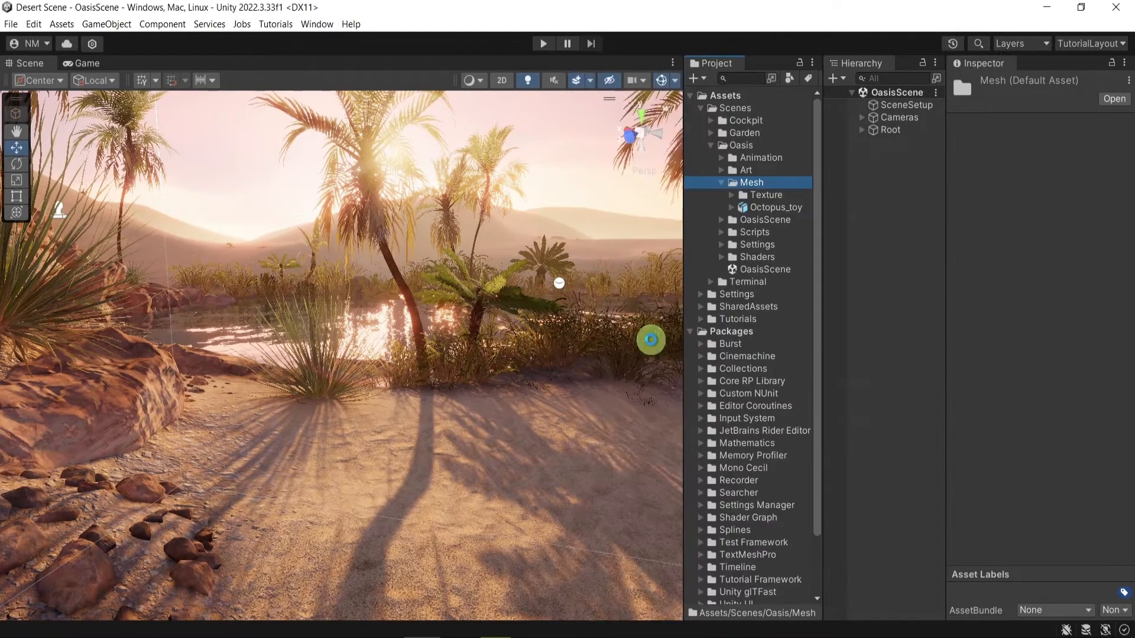
pyautogui.click(852, 202)
# Assign the octopus_toy texture from the Texture folder to the new material's Base Map.
pyautogui.click(733, 194)
pyautogui.click(768, 219)
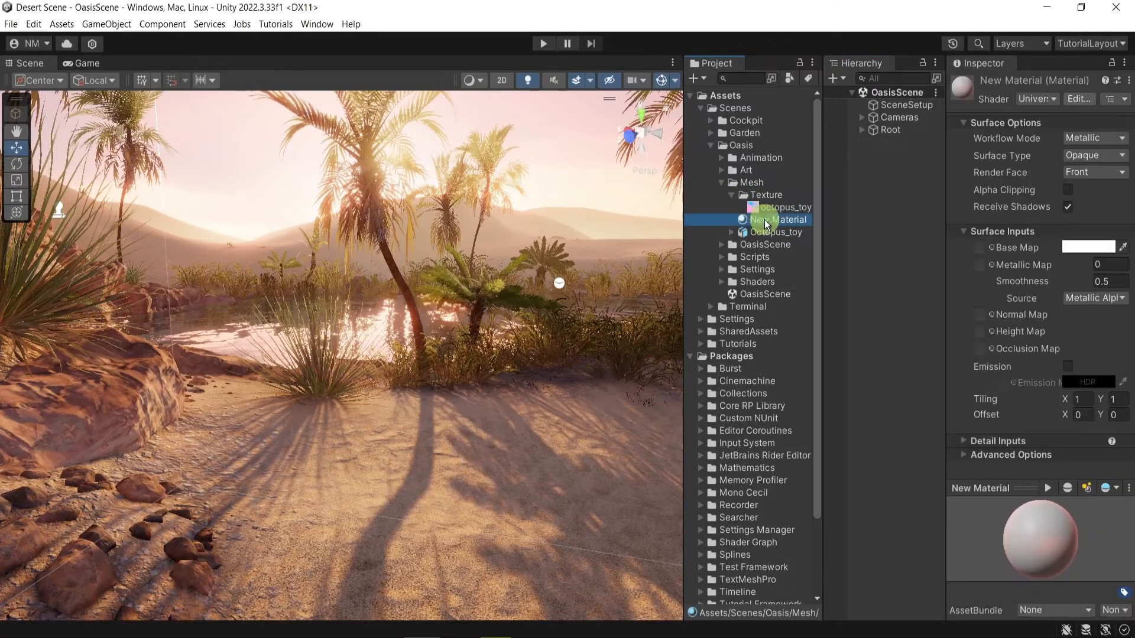
pyautogui.moveTo(762, 207); pyautogui.dragTo(983, 252)
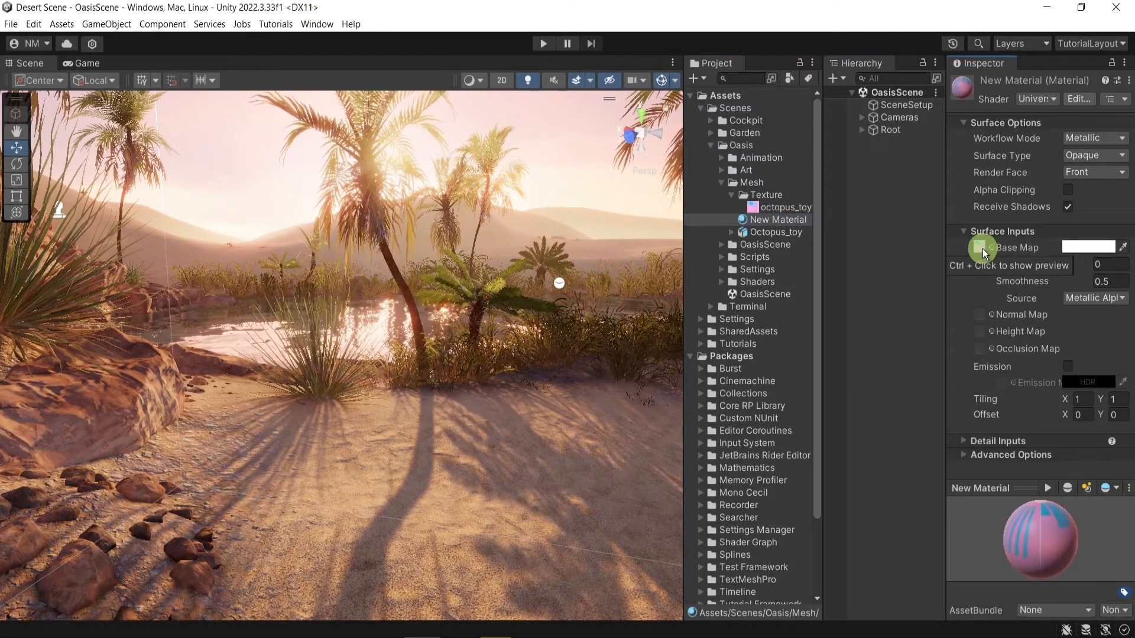
# Place the Octopus_toy model on the sand in the scene and rotate it to about -140 degrees around the Y axis.
pyautogui.moveTo(769, 235); pyautogui.dragTo(420, 463)
pyautogui.moveTo(420, 464); pyautogui.dragTo(443, 408, button='right')
pyautogui.moveTo(416, 317); pyautogui.dragTo(419, 377, button='middle')
pyautogui.scroll(-3, 419, 377)
pyautogui.press('e')
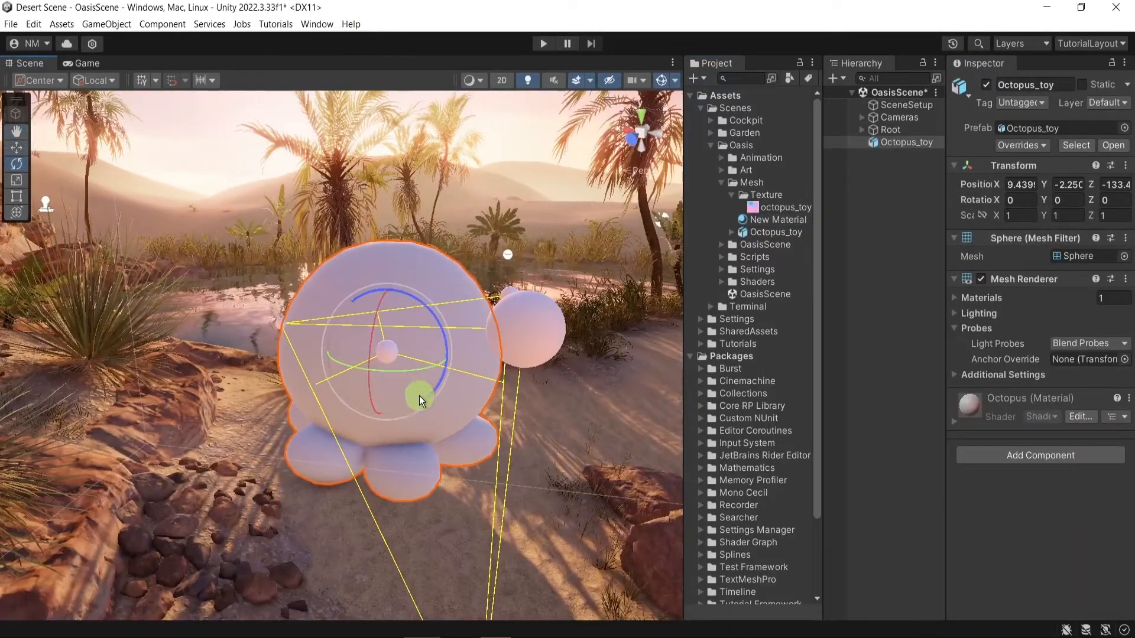
pyautogui.moveTo(389, 370); pyautogui.dragTo(664, 345)
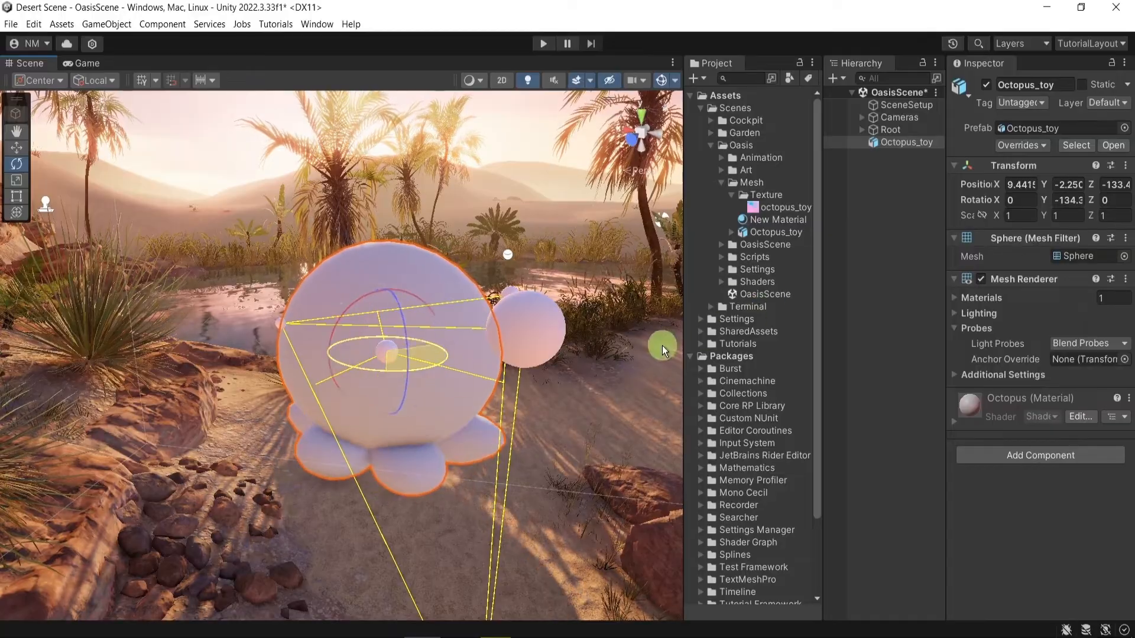
# Apply the new material to the placed octopus and shrink the 3D icons in the Scene view's gizmo settings.
pyautogui.moveTo(761, 227); pyautogui.dragTo(632, 87)
pyautogui.click(675, 80)
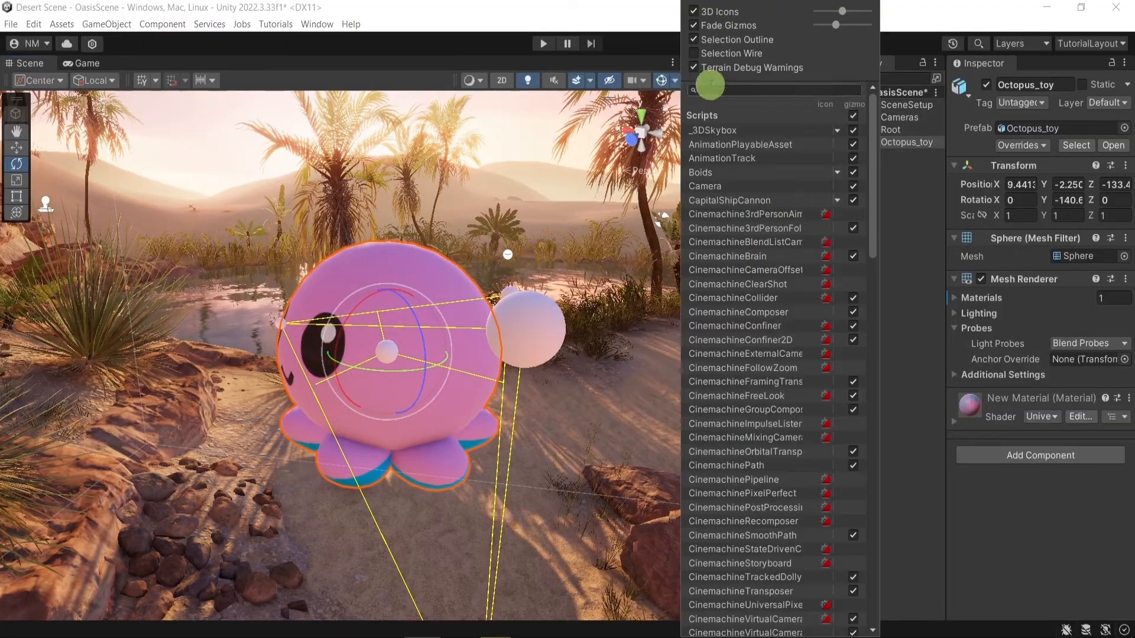
pyautogui.moveTo(821, 15); pyautogui.dragTo(822, 13)
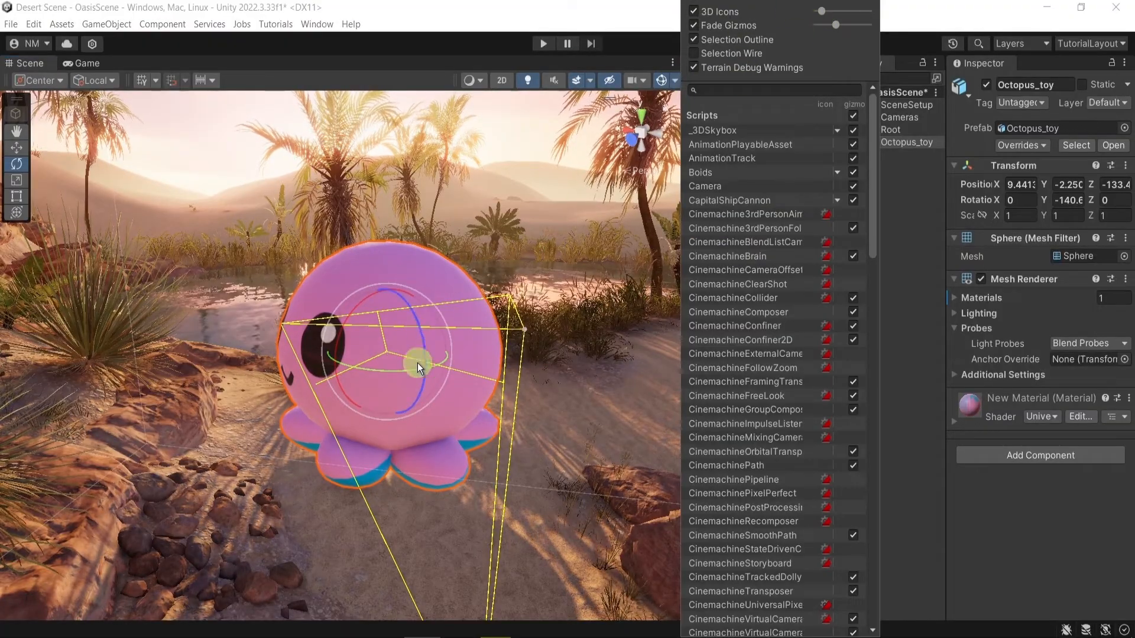
# Rotate the octopus around the Y axis to about -184 degrees so its face points toward the view.
pyautogui.moveTo(376, 372); pyautogui.dragTo(470, 370)
pyautogui.moveTo(530, 388); pyautogui.dragTo(533, 376, button='middle')
pyautogui.click(503, 497)
pyautogui.click(453, 277)
pyautogui.moveTo(361, 431); pyautogui.dragTo(597, 448, button='right')
pyautogui.moveTo(628, 195); pyautogui.dragTo(604, 102, button='right')
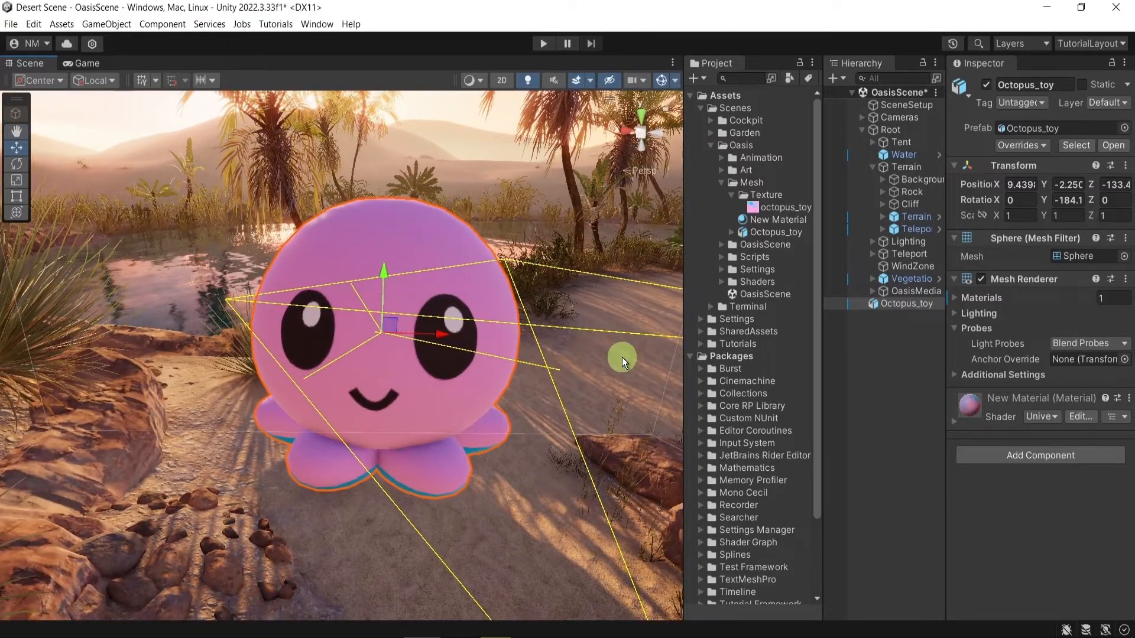
# Hide all gizmos in the Scene view and examine the textured octopus in its oasis surroundings.
pyautogui.moveTo(547, 480); pyautogui.dragTo(530, 518, button='middle')
pyautogui.scroll(2, 451, 496)
pyautogui.moveTo(448, 497); pyautogui.dragTo(359, 384, button='middle')
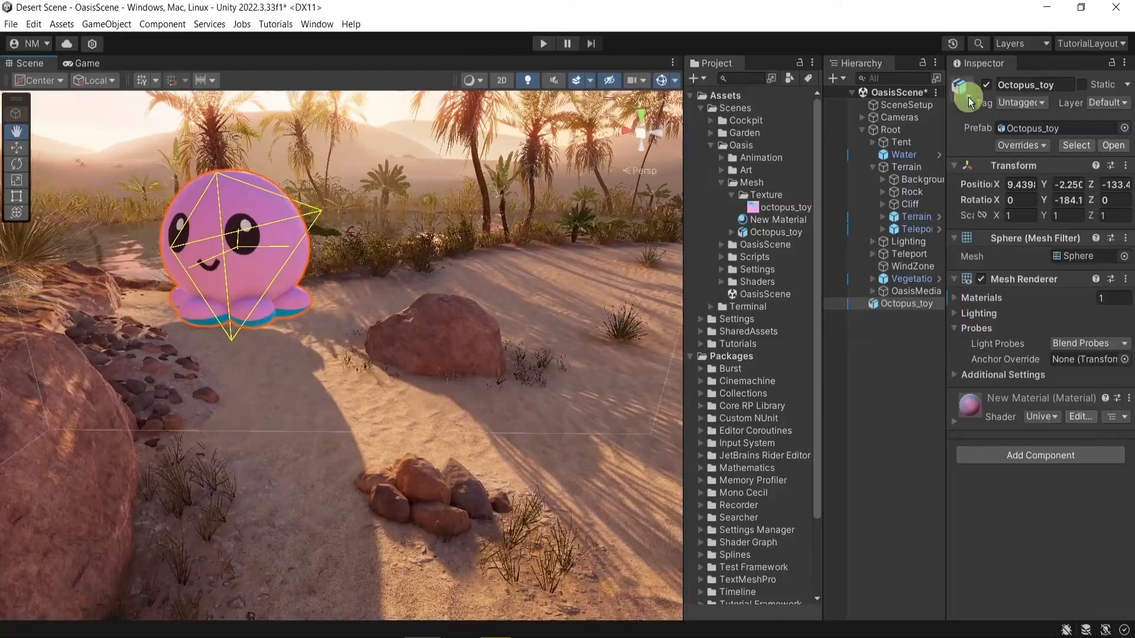
pyautogui.moveTo(467, 230); pyautogui.dragTo(380, 401, button='middle')
pyautogui.scroll(5, 371, 399)
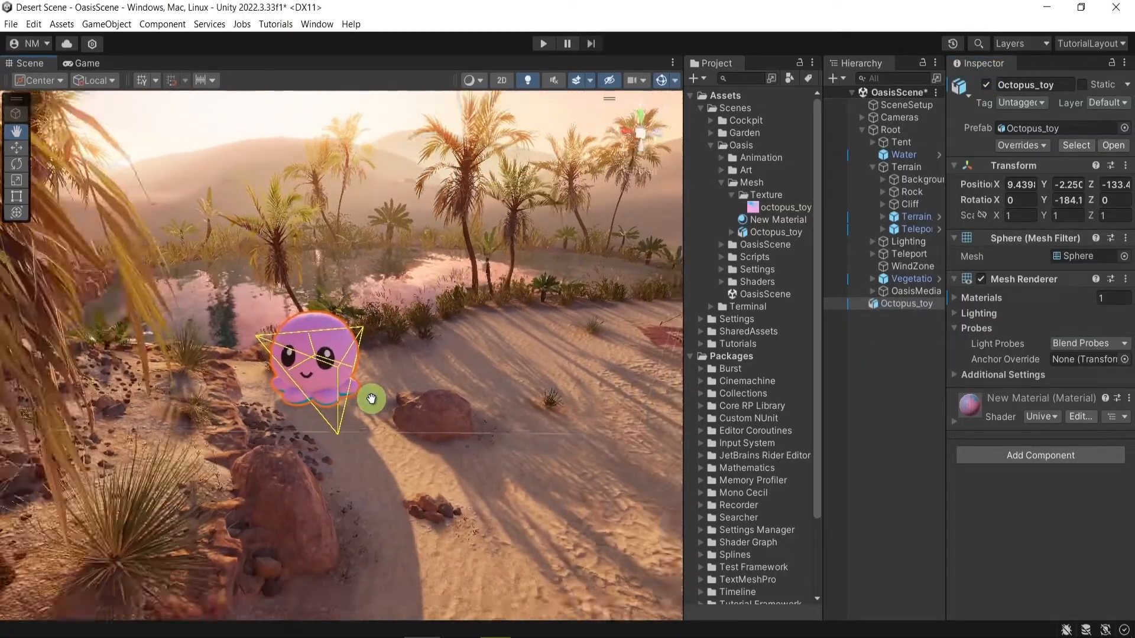
pyautogui.moveTo(372, 400); pyautogui.dragTo(633, 249, button='middle')
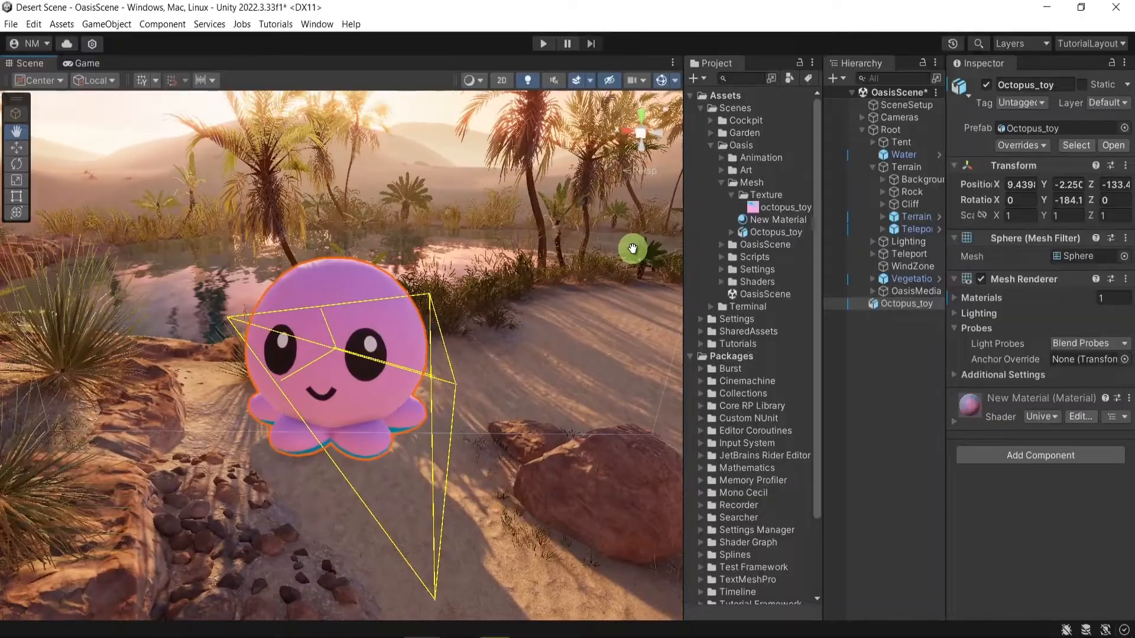
pyautogui.click(662, 82)
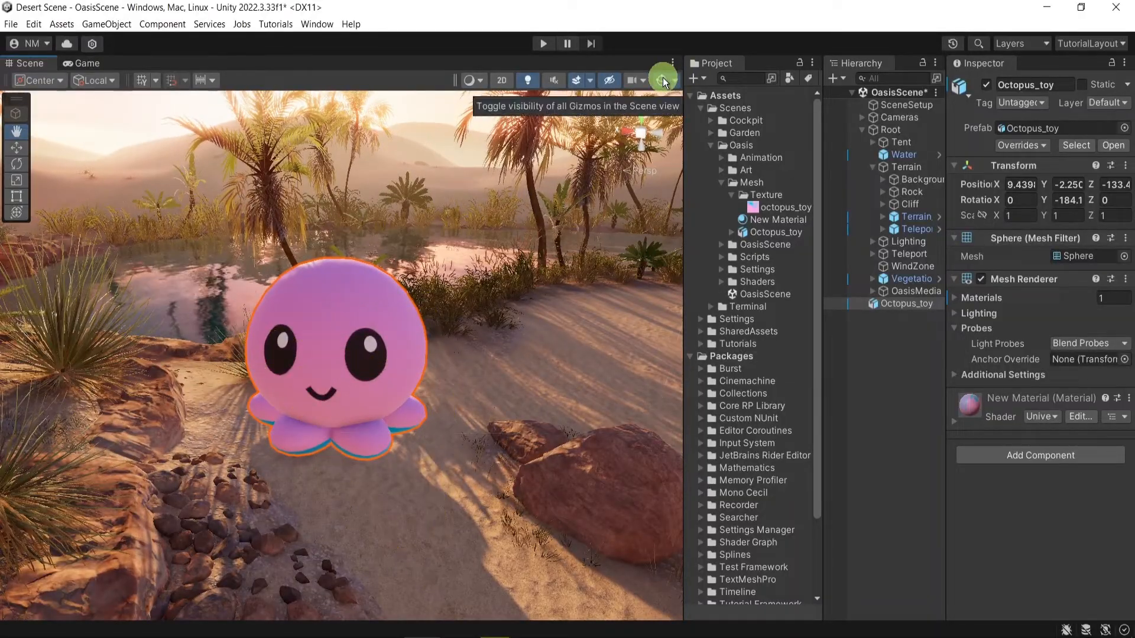
pyautogui.moveTo(505, 396); pyautogui.dragTo(477, 395)
pyautogui.moveTo(476, 395); pyautogui.dragTo(396, 435, button='right')
pyautogui.scroll(-5, 396, 436)
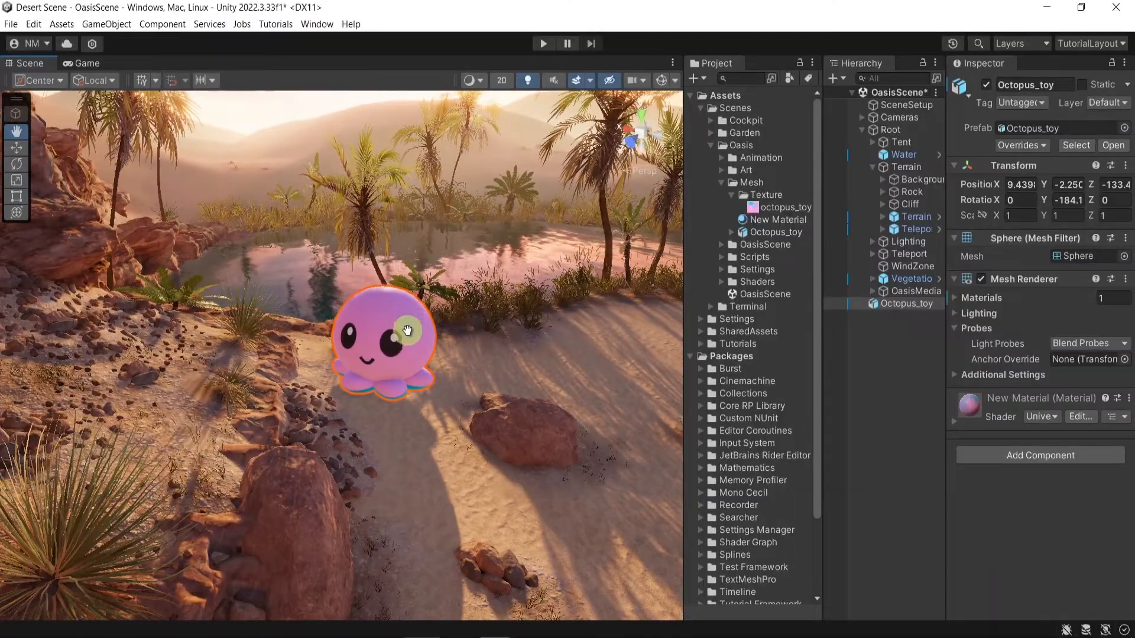
pyautogui.moveTo(408, 331); pyautogui.dragTo(476, 357, button='right')
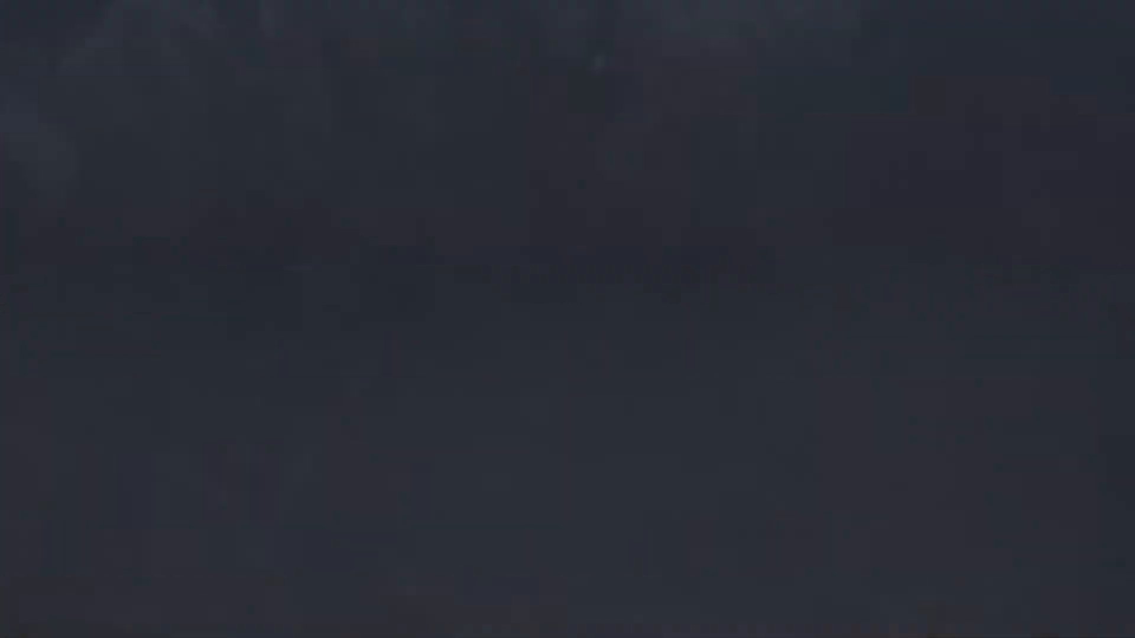